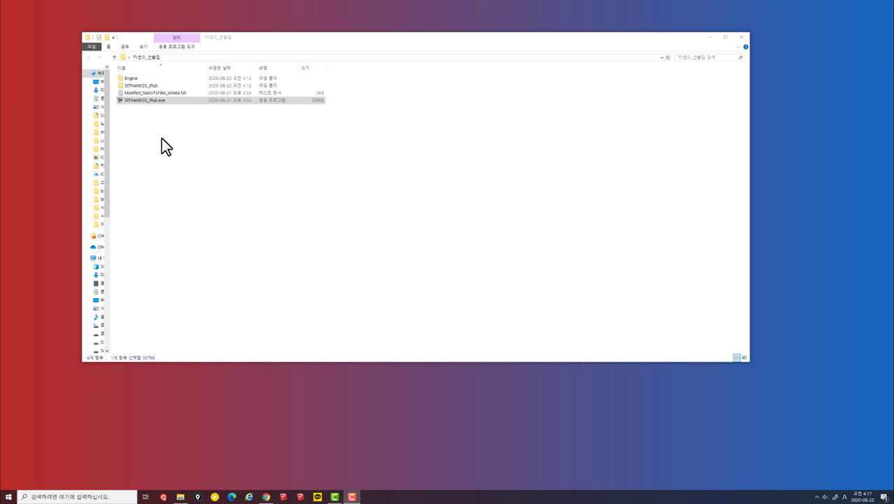
Launch StNentKSS_JPub.exe from File Explorer to bring up the snaptoon login screen.
{"action": "double_click", "coordinate": [137, 101]}
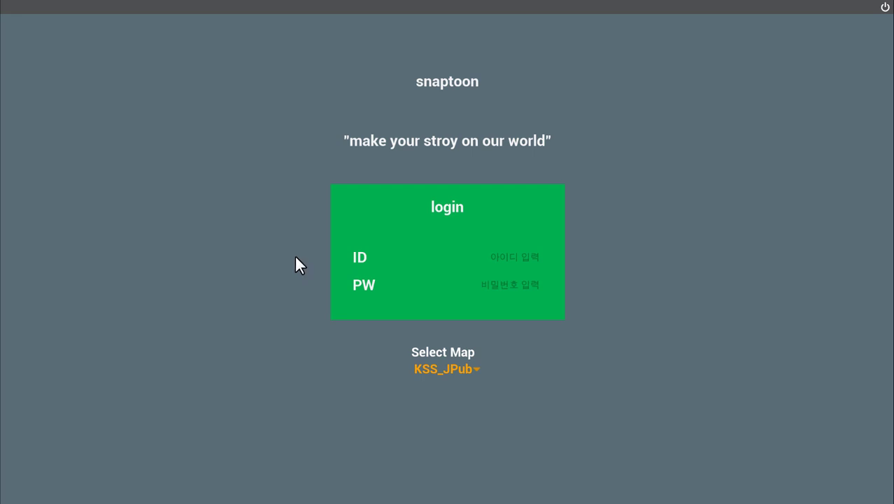
Enter the login ID and load the KSS_JPub izakaya map.
{"action": "left_click", "coordinate": [514, 257]}
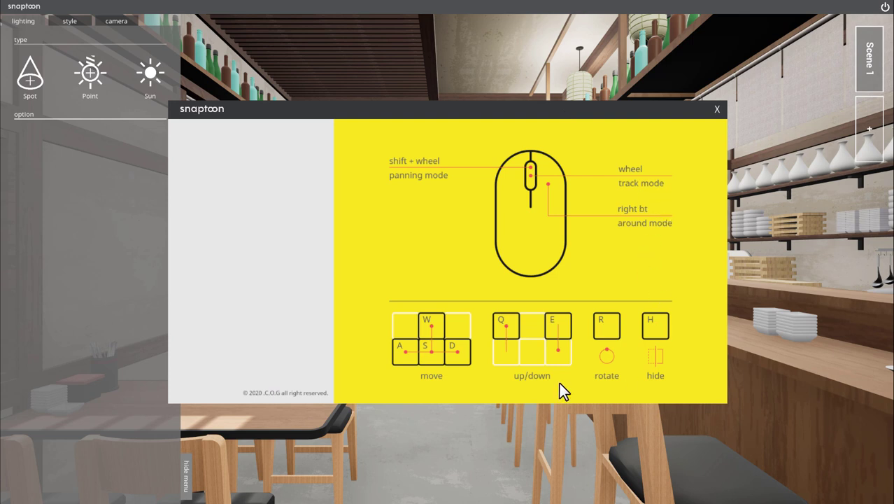
Close the help card and fly the camera down the aisle toward the bar and back windows.
{"action": "left_click", "coordinate": [717, 109]}
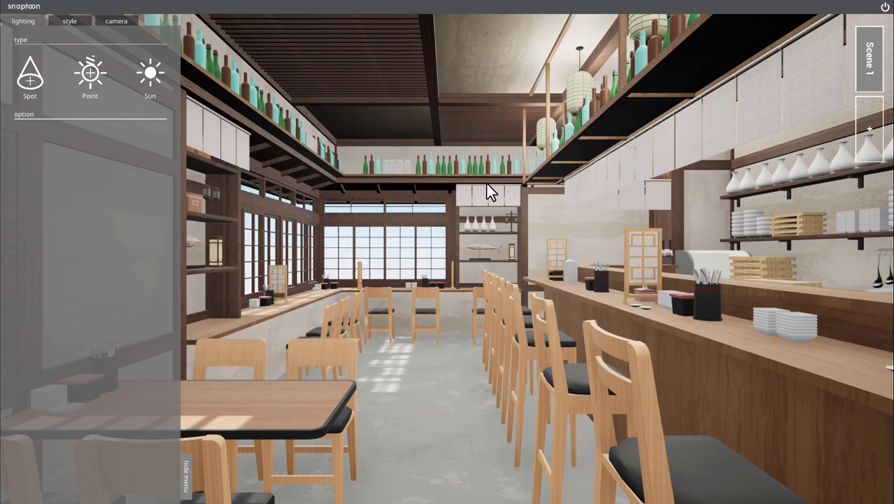
{"action": "key", "text": "Up"}
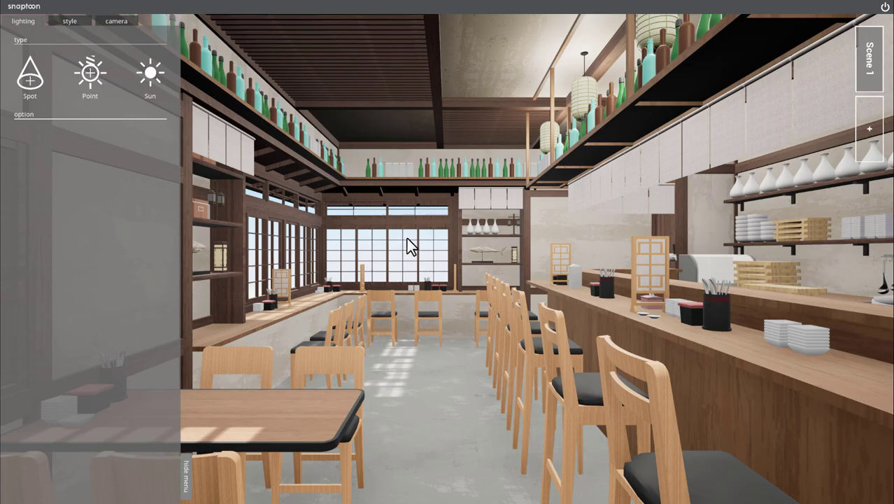
{"action": "key", "text": "Down"}
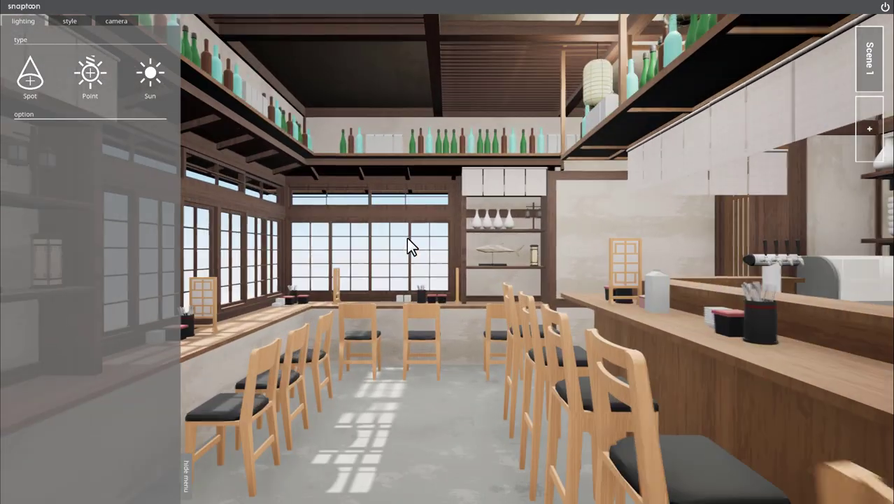
{"action": "key", "text": "Right"}
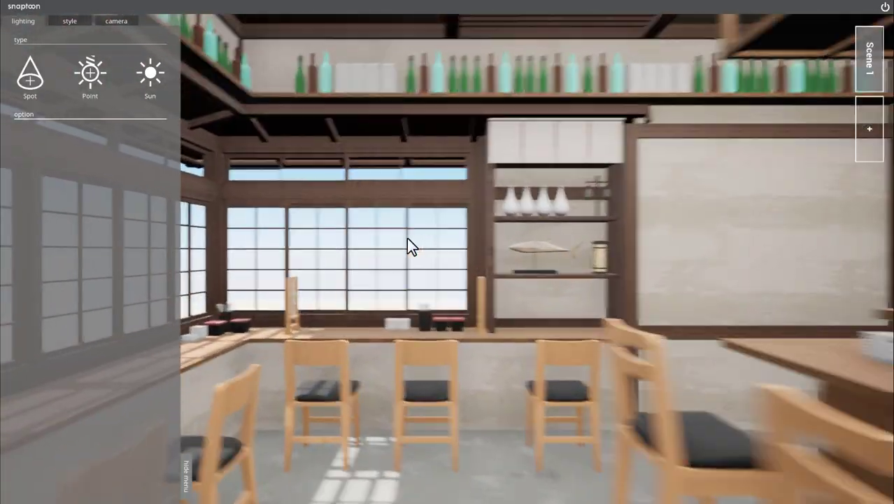
{"action": "key", "text": "Up"}
{"action": "key", "text": "Down"}
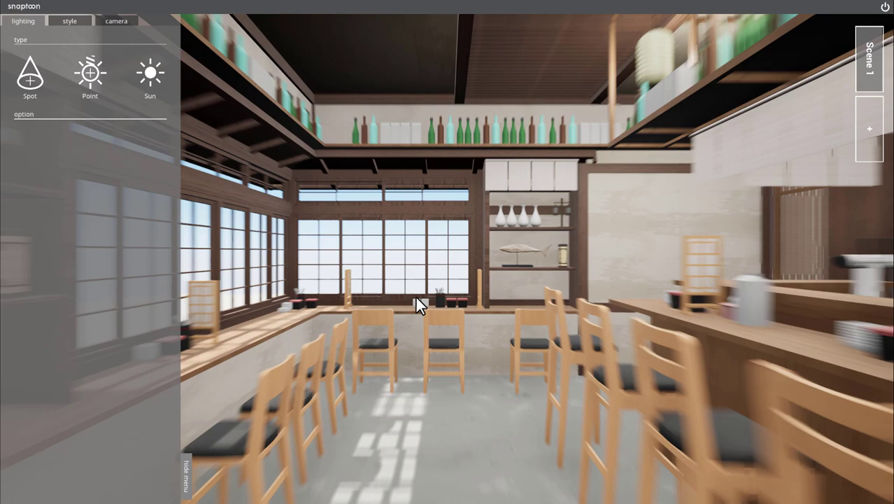
Glide forward via floor points and orbit down onto the window-side chairs.
{"action": "left_click", "coordinate": [410, 298]}
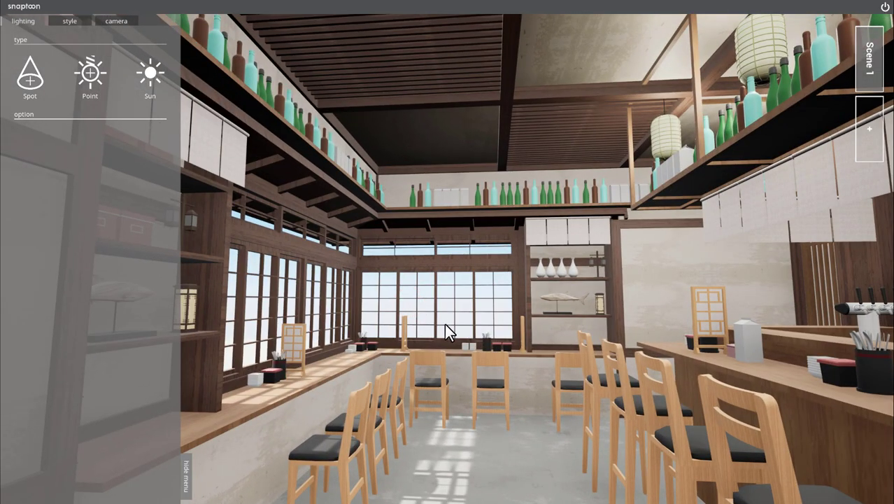
{"action": "left_click", "coordinate": [465, 333]}
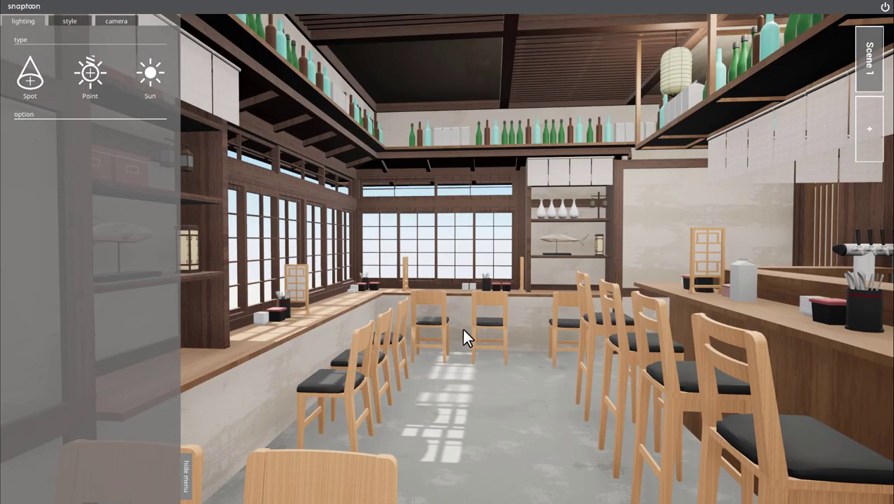
{"action": "left_click", "coordinate": [518, 272]}
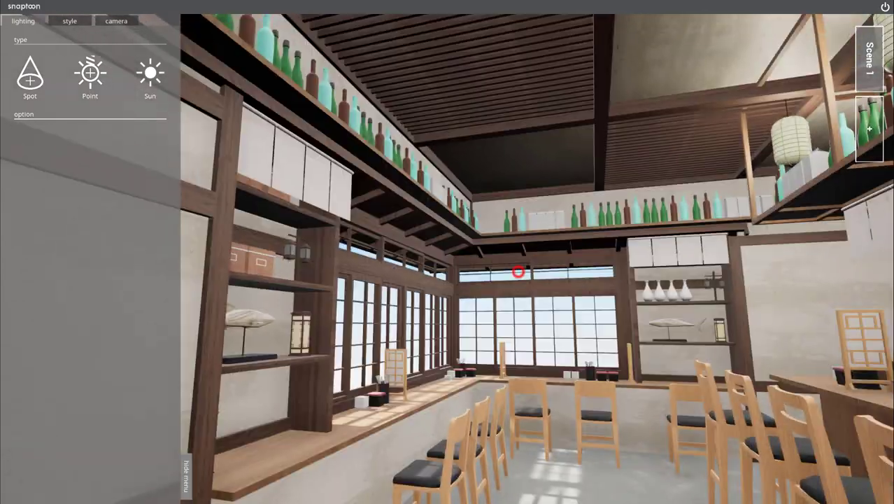
{"action": "left_click_drag", "start_coordinate": [518, 272], "coordinate": [448, 210]}
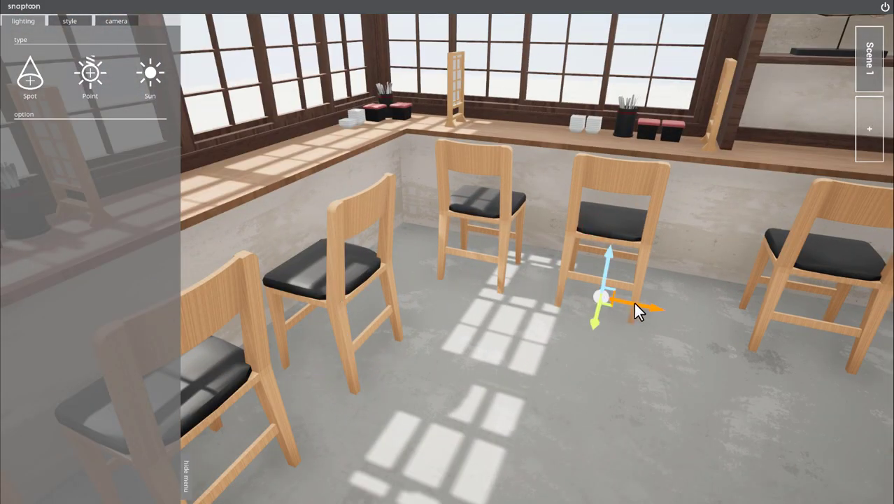
Shift the chosen chair right across the floor and zoom in closer around it.
{"action": "left_click_drag", "start_coordinate": [629, 309], "coordinate": [622, 315]}
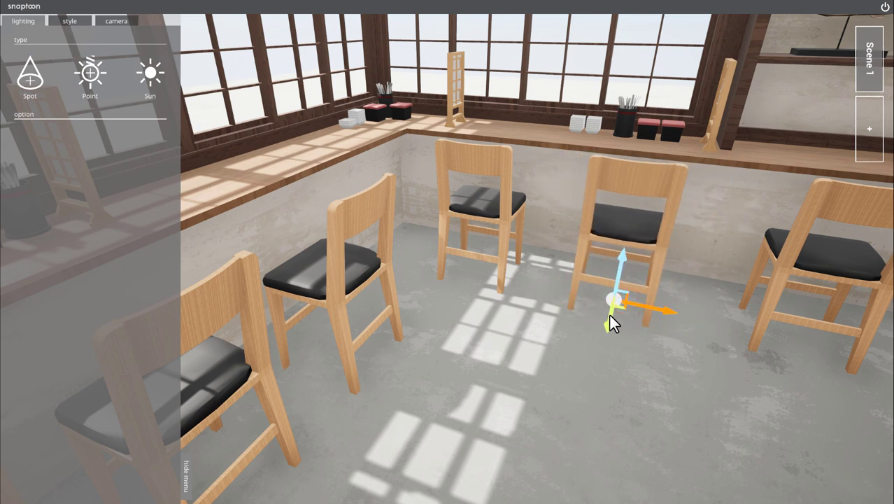
{"action": "scroll", "coordinate": [621, 313], "scroll_direction": "up", "scroll_amount": 3}
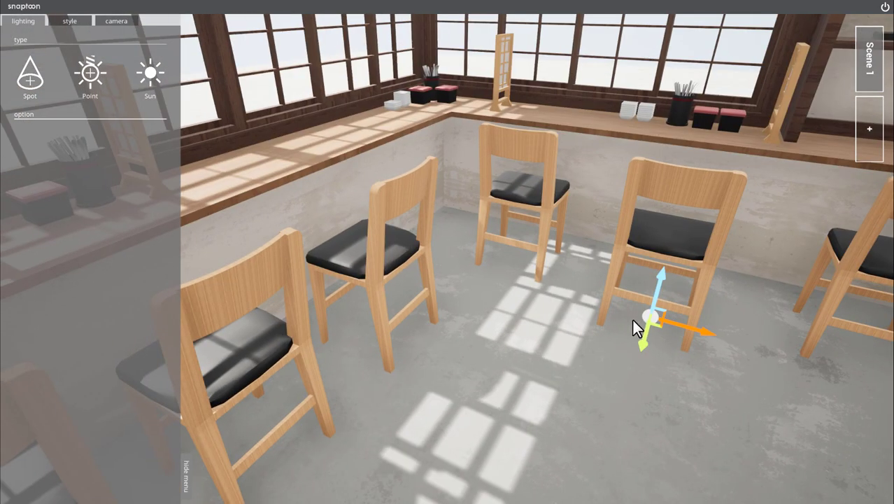
{"action": "right_click_drag", "start_coordinate": [632, 318], "coordinate": [609, 308]}
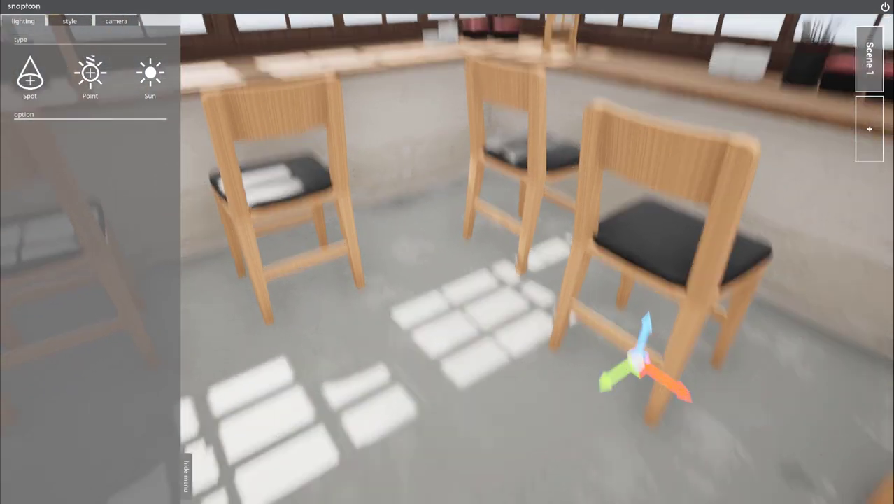
{"action": "mouse_move", "coordinate": [609, 308]}
{"action": "right_mouse_down"}
{"action": "mouse_move", "coordinate": [657, 308]}
{"action": "mouse_move", "coordinate": [657, 336]}
{"action": "right_mouse_up"}
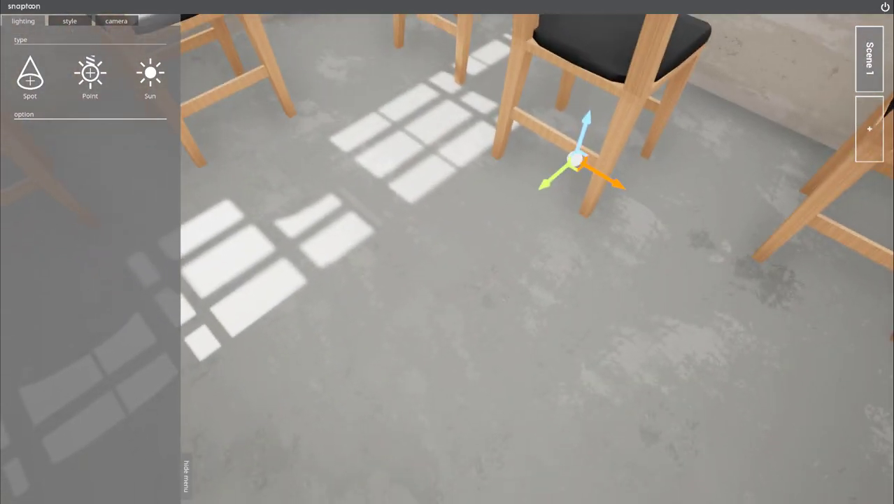
{"action": "right_click_drag", "start_coordinate": [579, 208], "coordinate": [563, 231]}
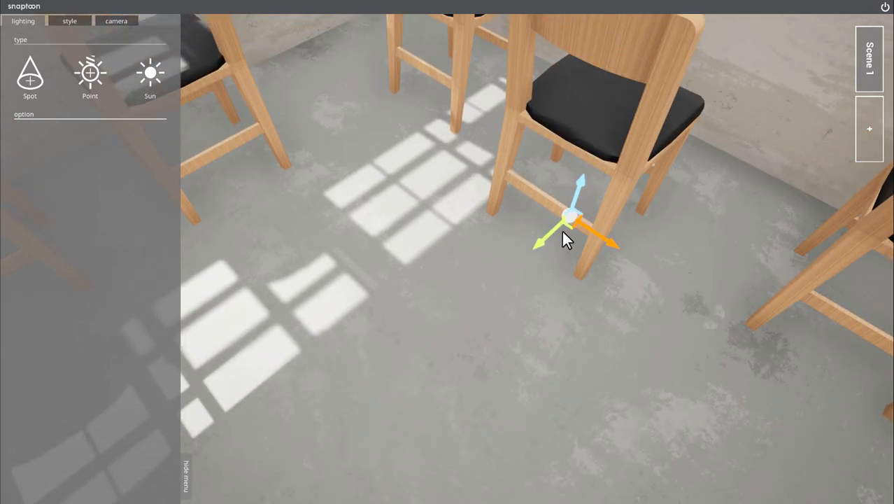
Rotate the chair about its vertical axis, then slide it further along the red axis.
{"action": "key", "text": "e"}
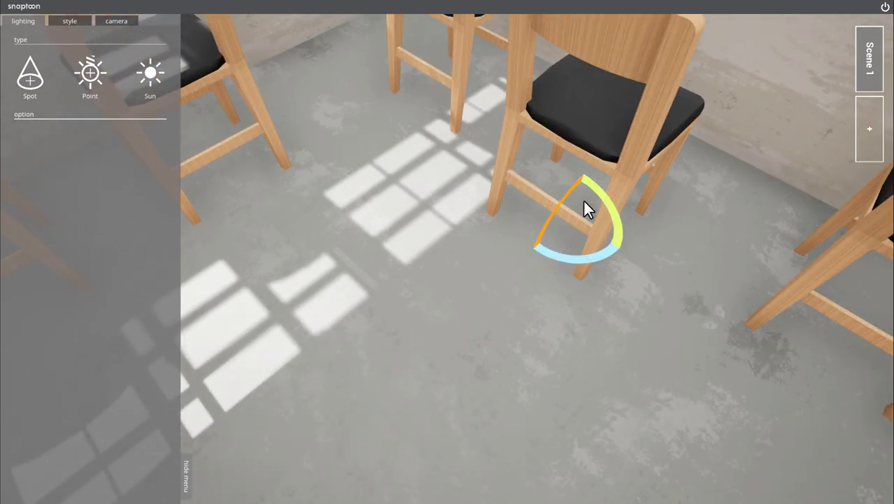
{"action": "mouse_move", "coordinate": [581, 258]}
{"action": "left_mouse_down"}
{"action": "mouse_move", "coordinate": [593, 254]}
{"action": "mouse_move", "coordinate": [558, 265]}
{"action": "left_mouse_up"}
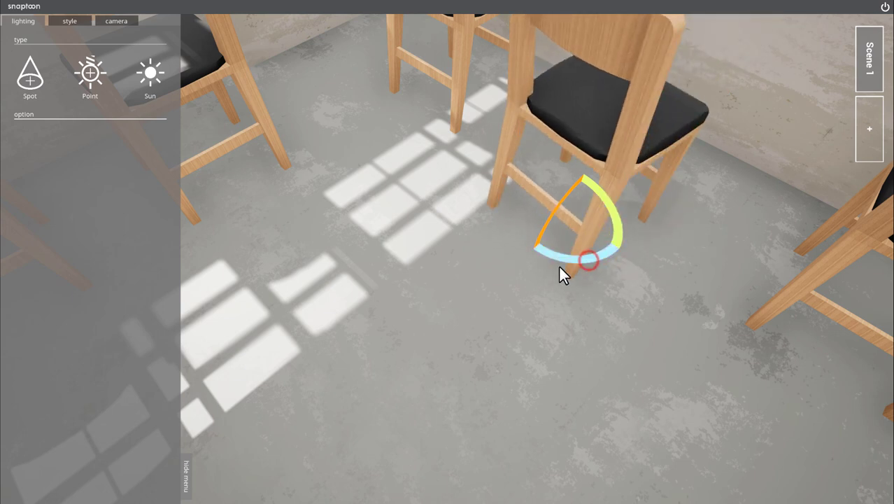
{"action": "key", "text": "w"}
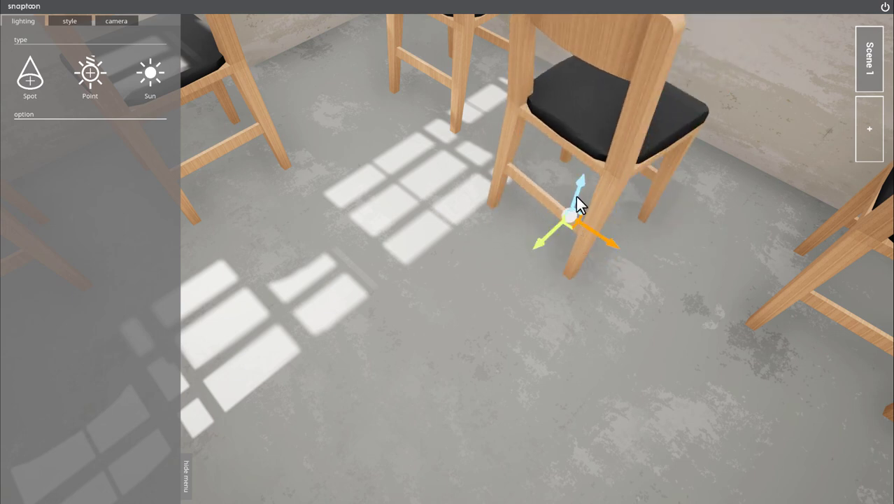
{"action": "left_click_drag", "start_coordinate": [550, 238], "coordinate": [588, 265]}
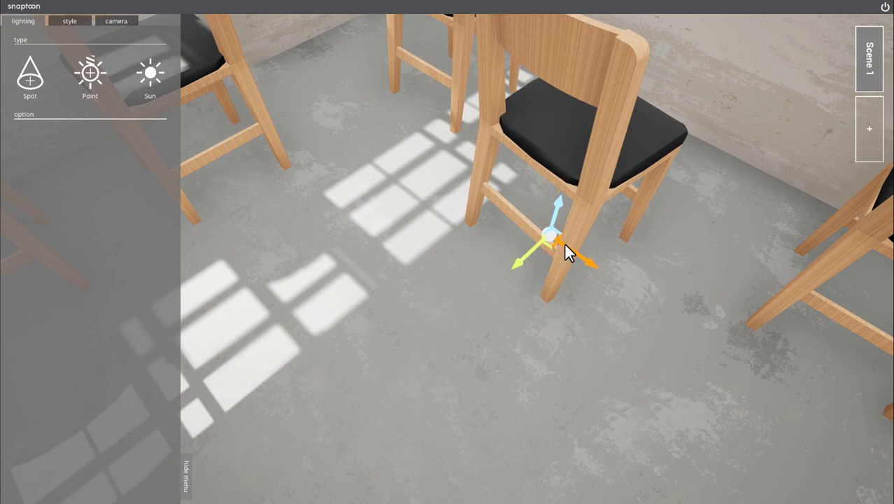
{"action": "left_click_drag", "start_coordinate": [531, 268], "coordinate": [560, 251]}
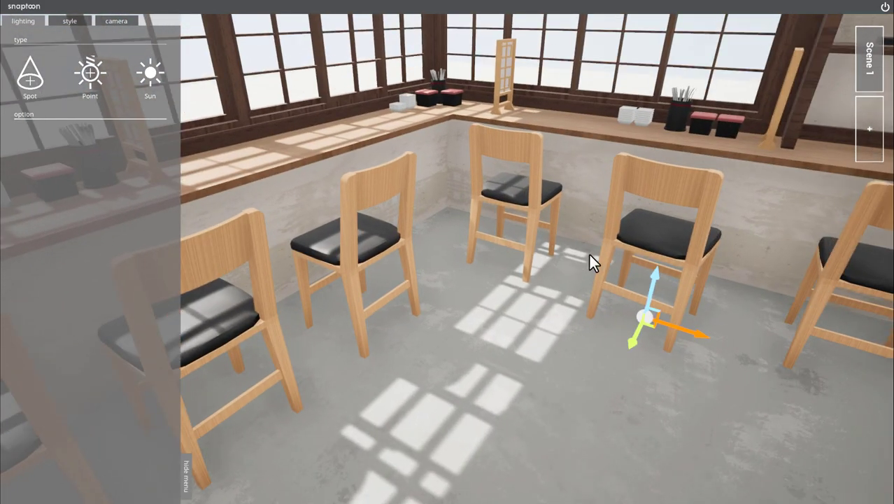
{"action": "mouse_move", "coordinate": [608, 259]}
{"action": "left_mouse_down"}
{"action": "mouse_move", "coordinate": [648, 278]}
{"action": "mouse_move", "coordinate": [672, 243]}
{"action": "left_mouse_up"}
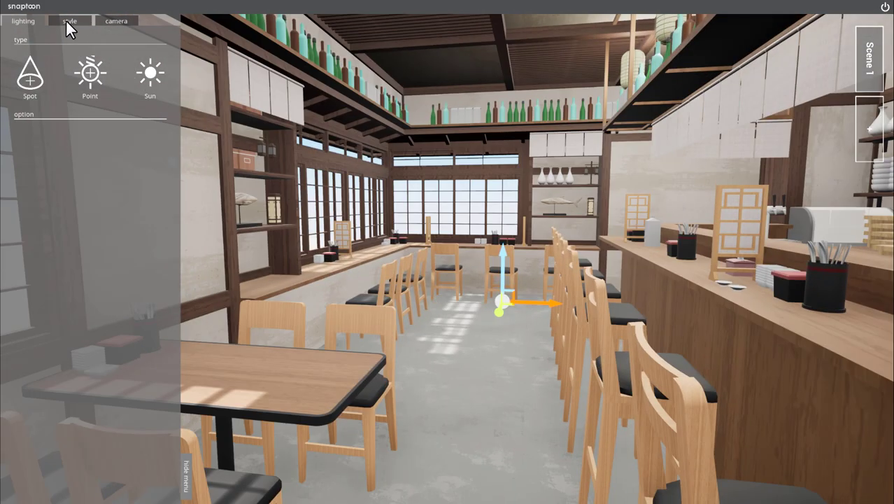
Preview the Wired outline style effect, then return to the light type options.
{"action": "left_click", "coordinate": [68, 22]}
{"action": "left_click", "coordinate": [32, 144]}
{"action": "left_click", "coordinate": [137, 223]}
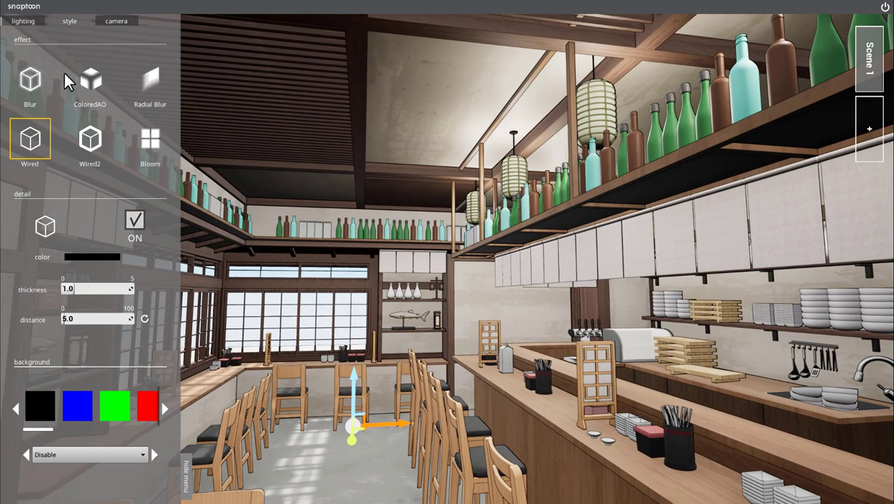
{"action": "left_click", "coordinate": [22, 21]}
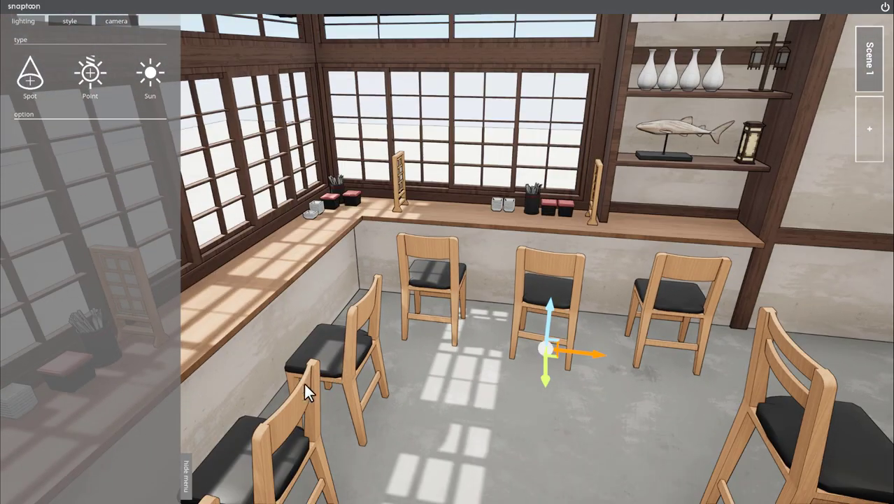
{"action": "left_click", "coordinate": [187, 474]}
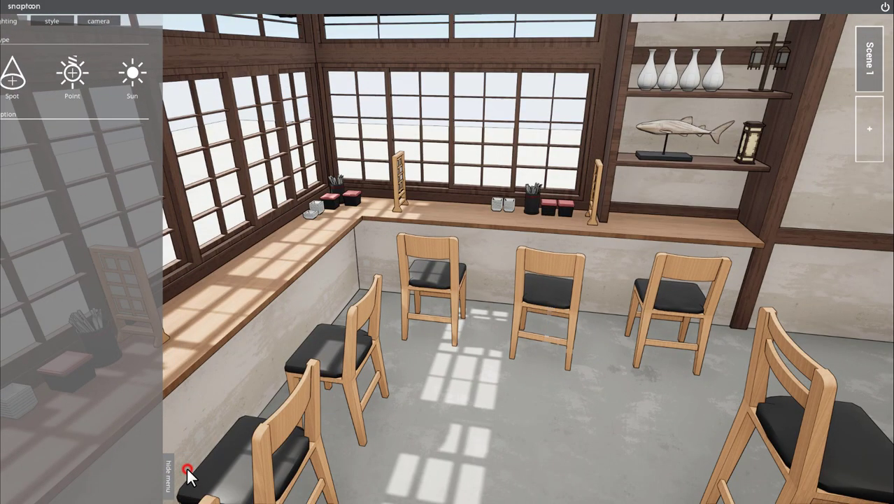